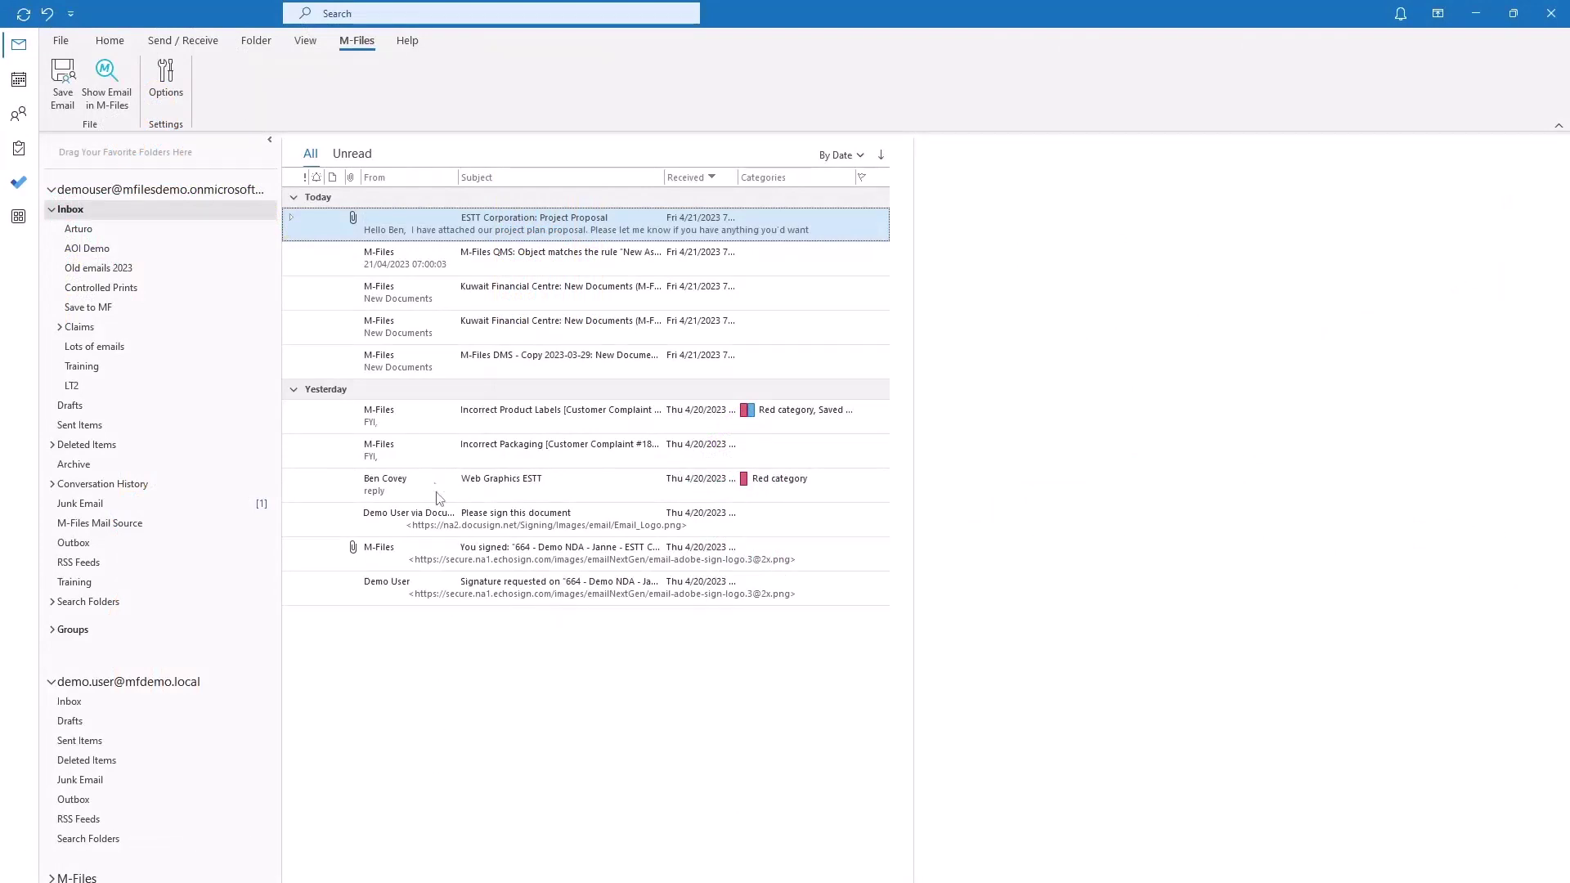
- Save the ESTT proposal email to Customer: ESTT Corporation (IT), showing its metadata card and including the email itself
left_click(429, 231)
left_click(63, 84)
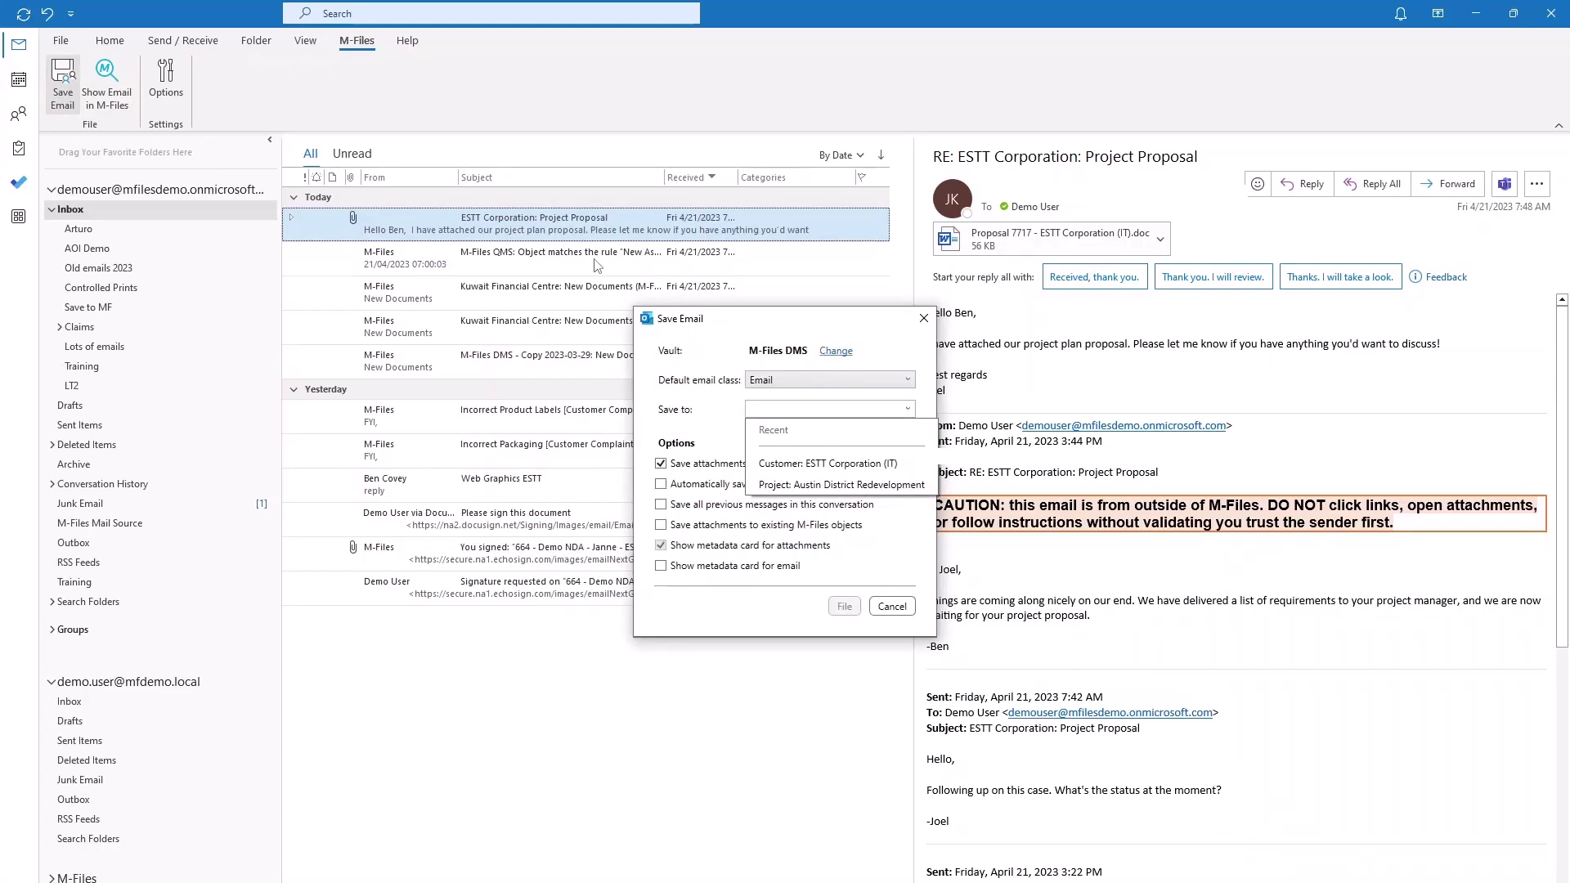
left_click(785, 464)
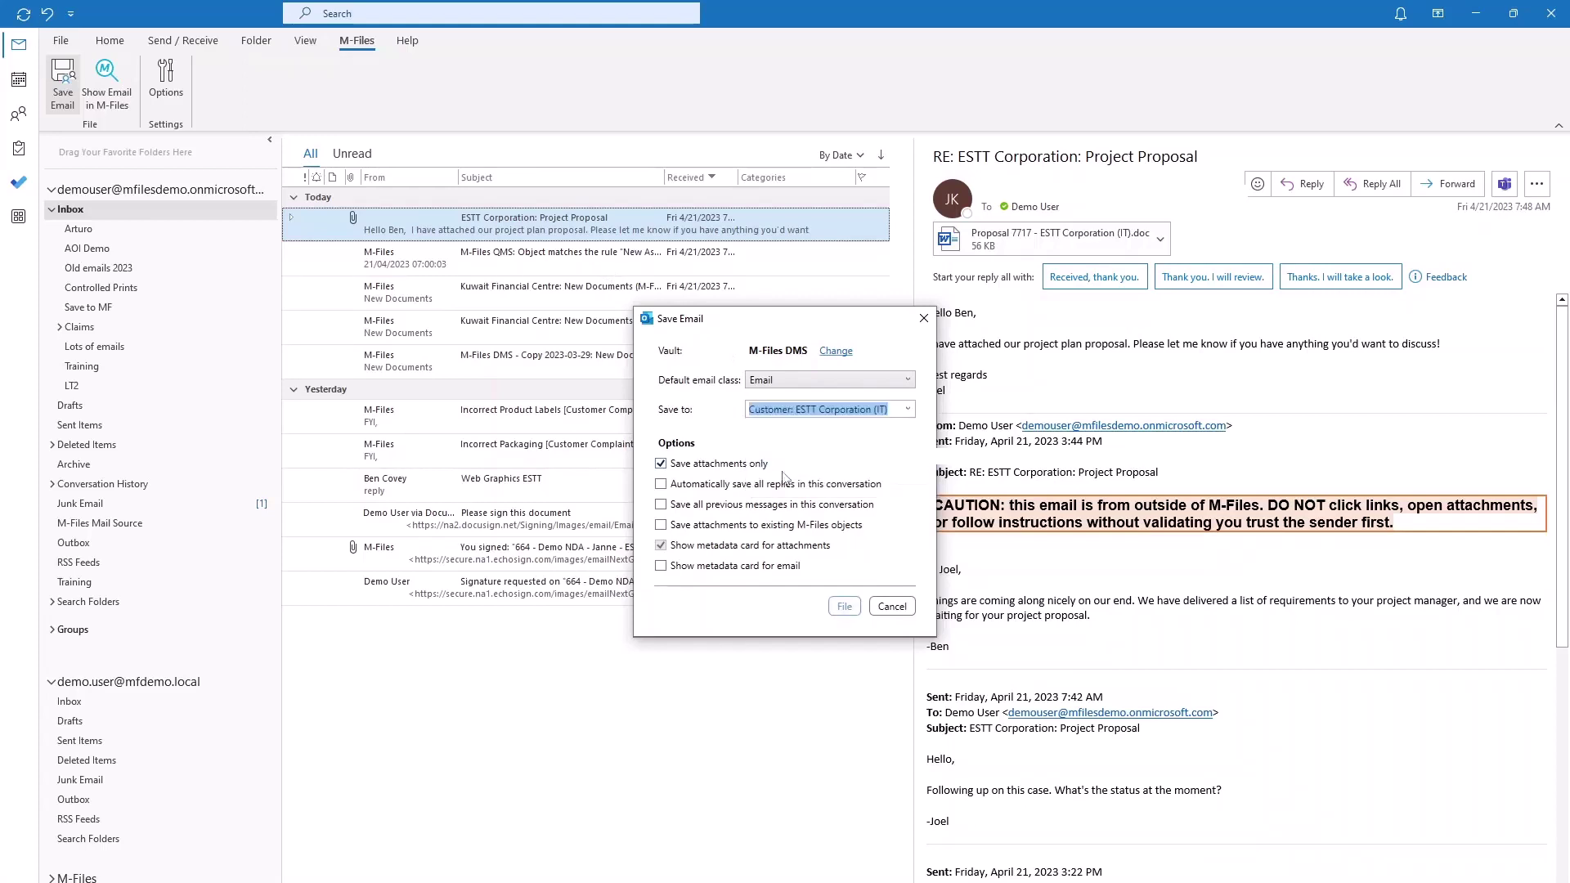
left_click(770, 568)
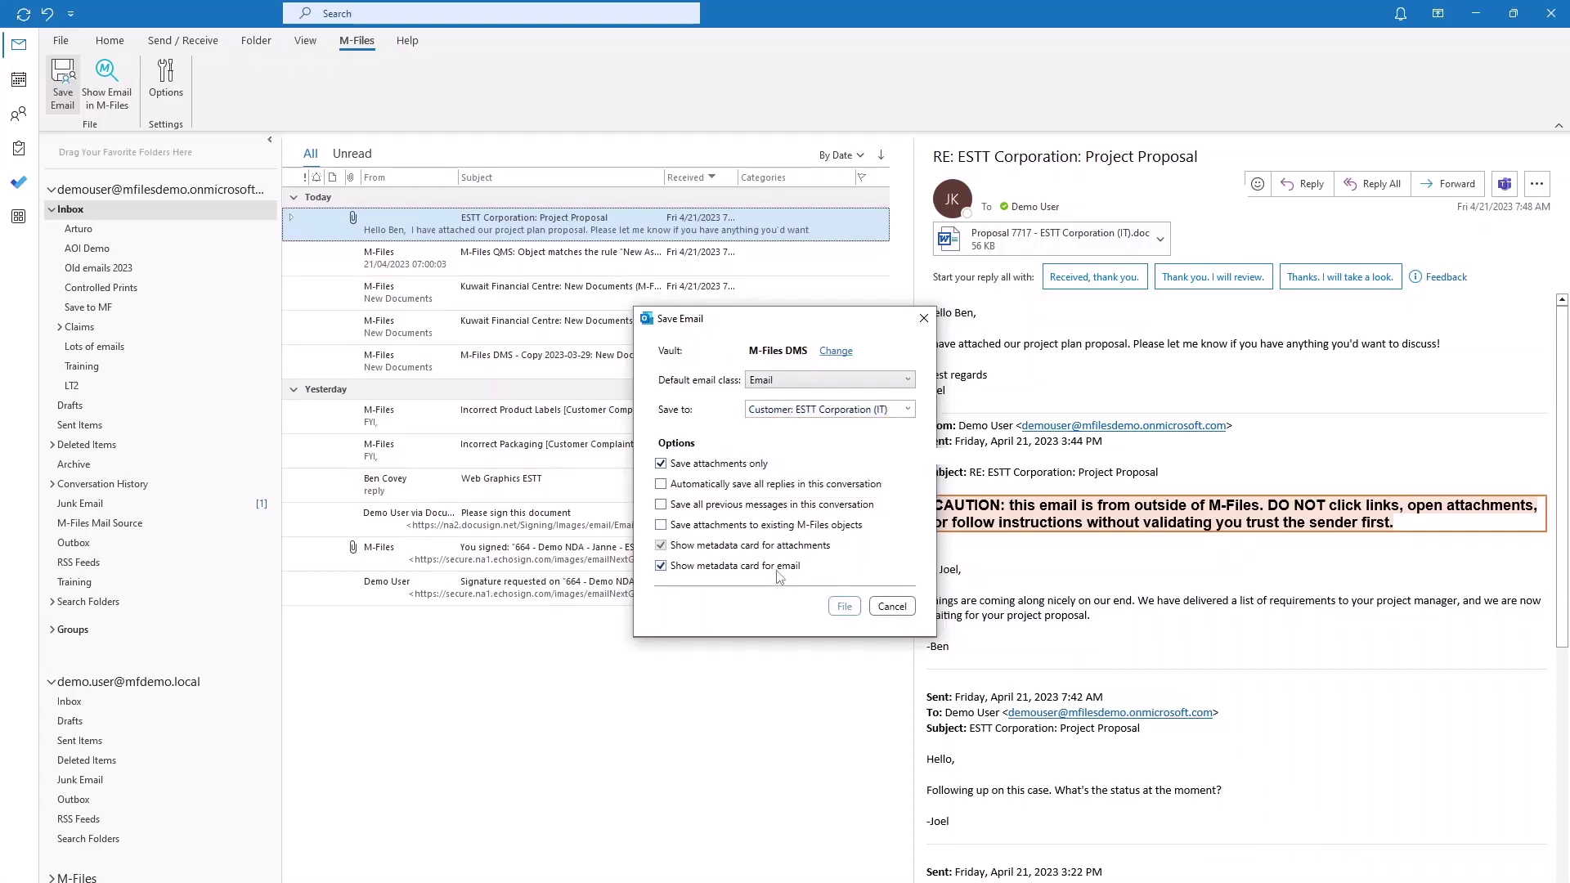
left_click(843, 607)
left_click(737, 473)
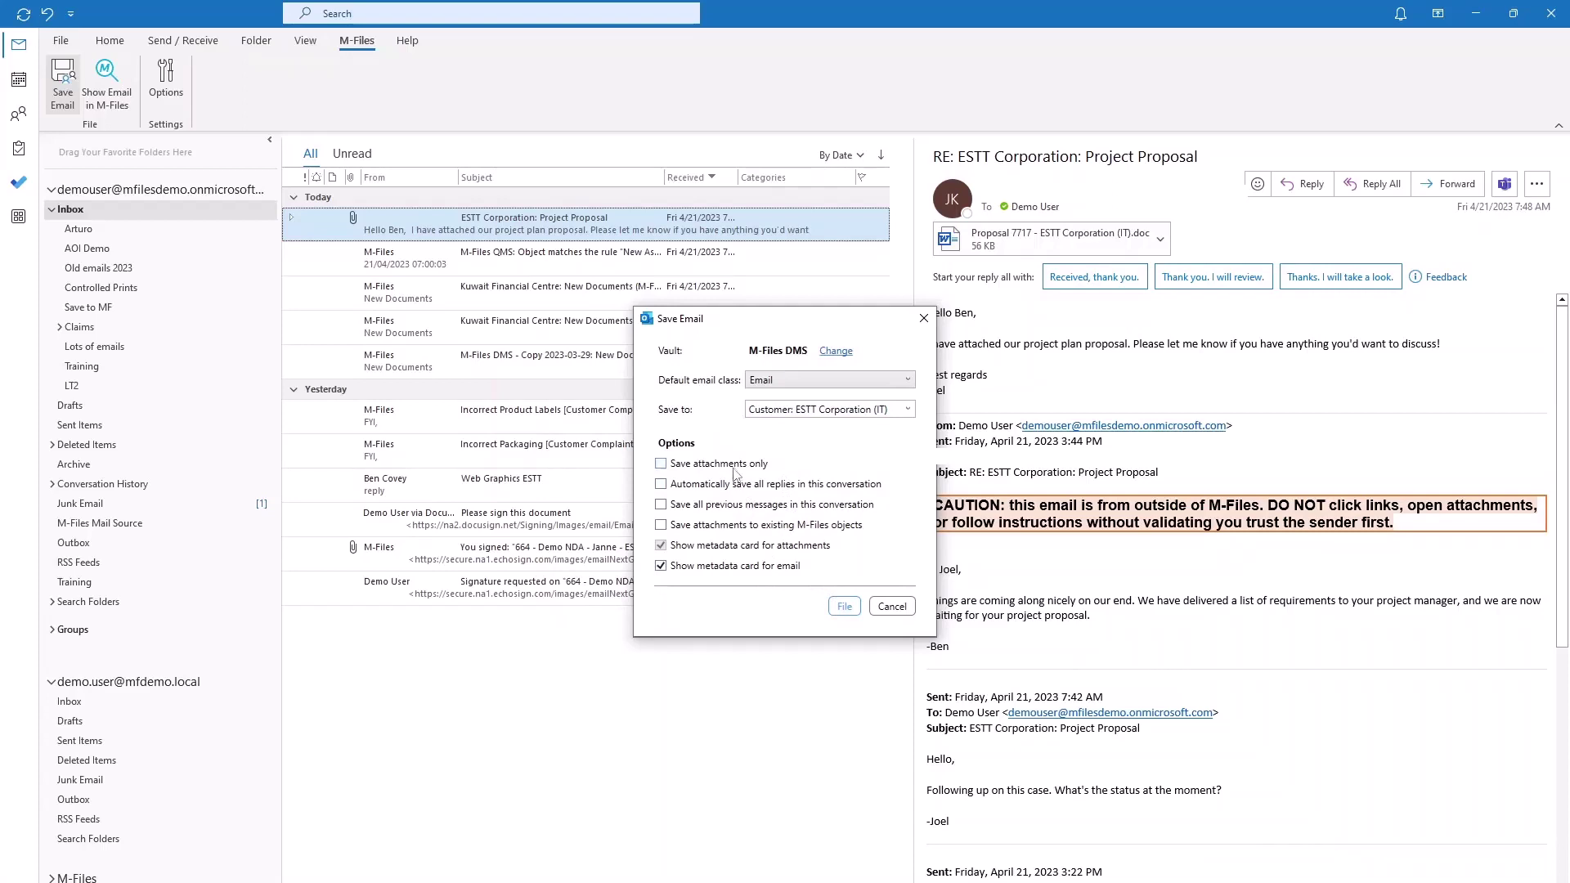
- Create the ESTT email conversation and proposal document with a Project property, then show the email in M-Files
left_click(843, 606)
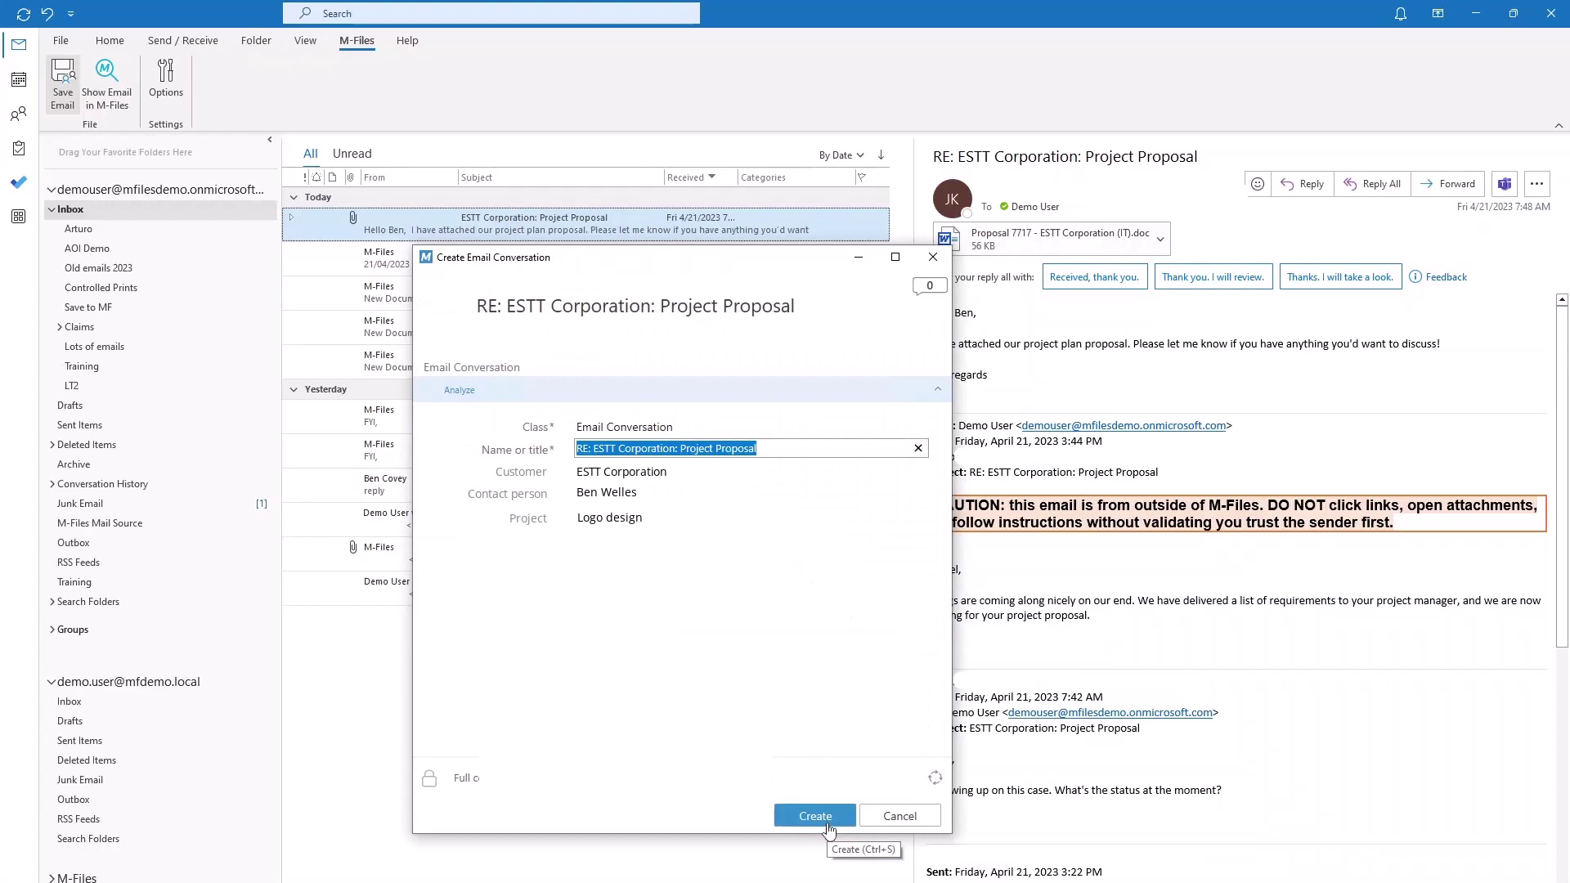
left_click(815, 815)
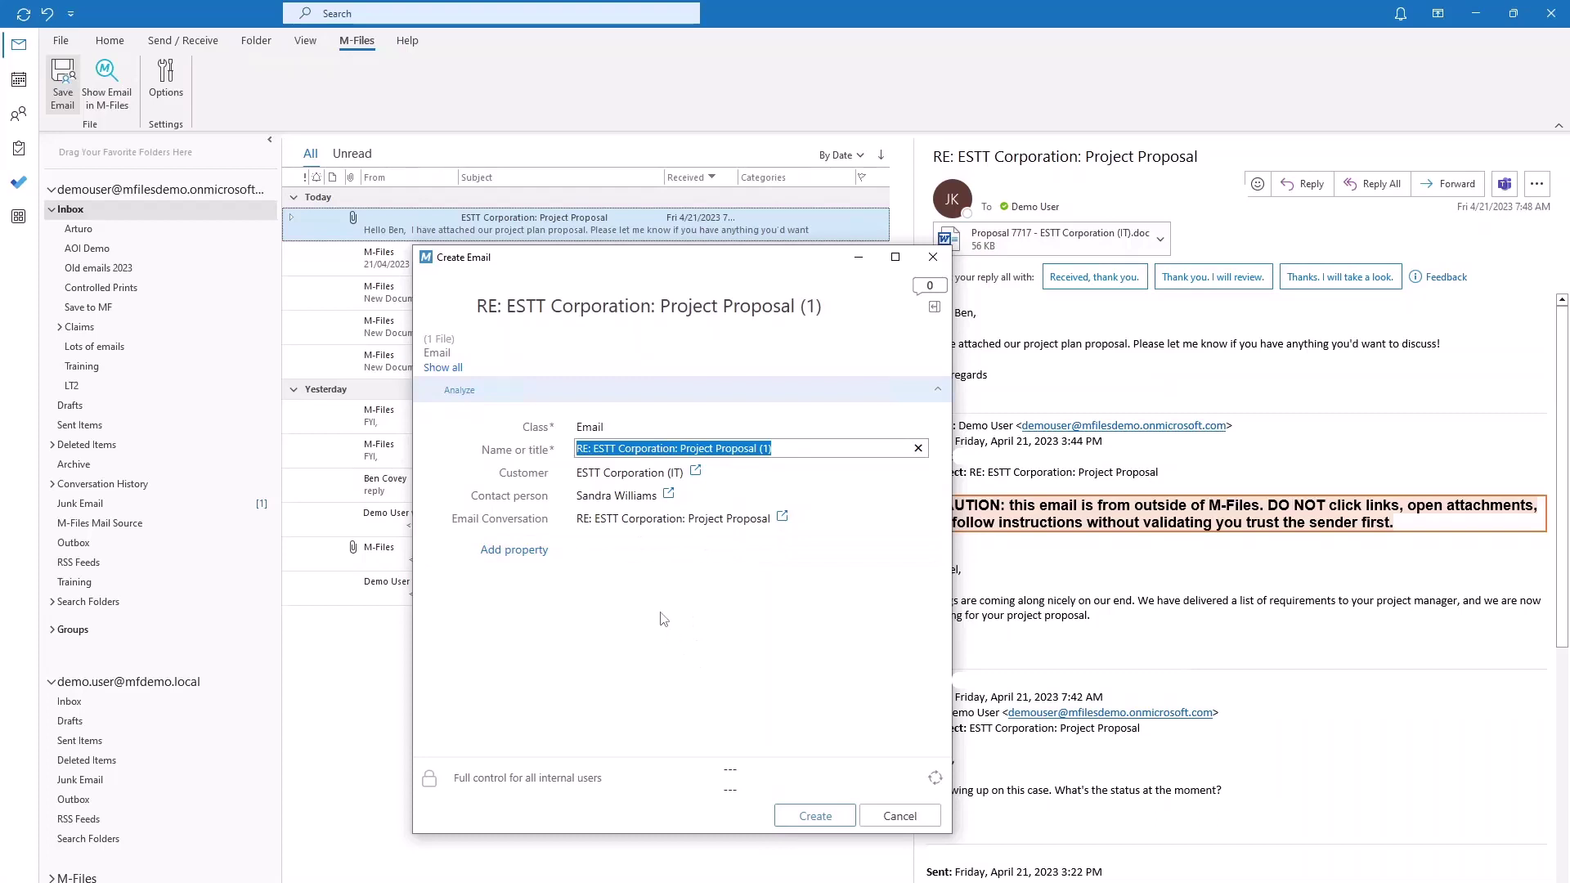
left_click(513, 549)
type("projec")
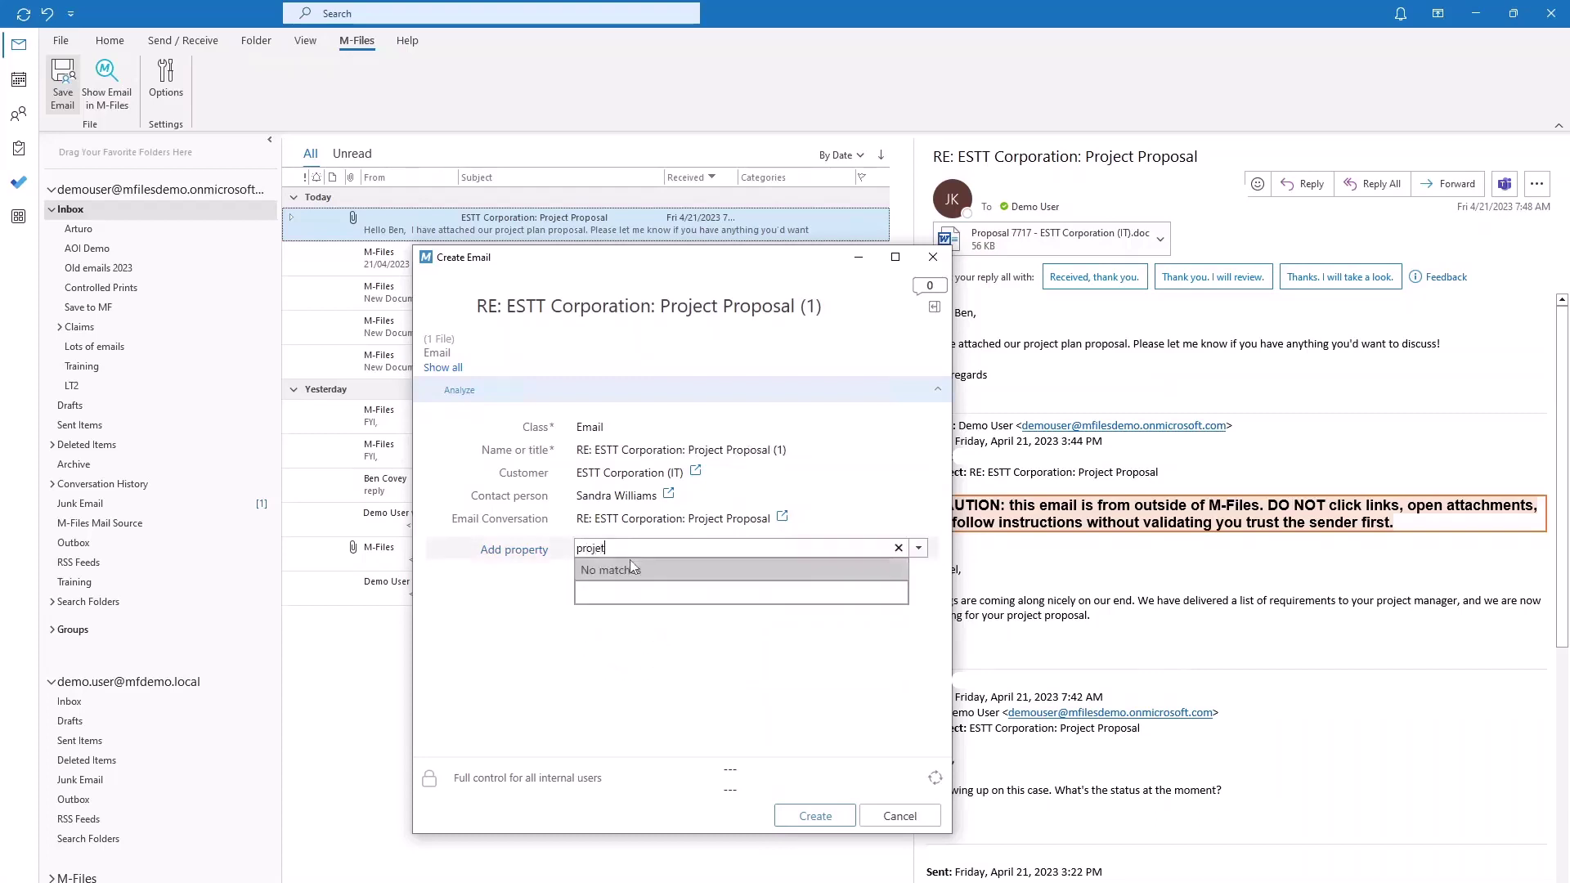
left_click(632, 574)
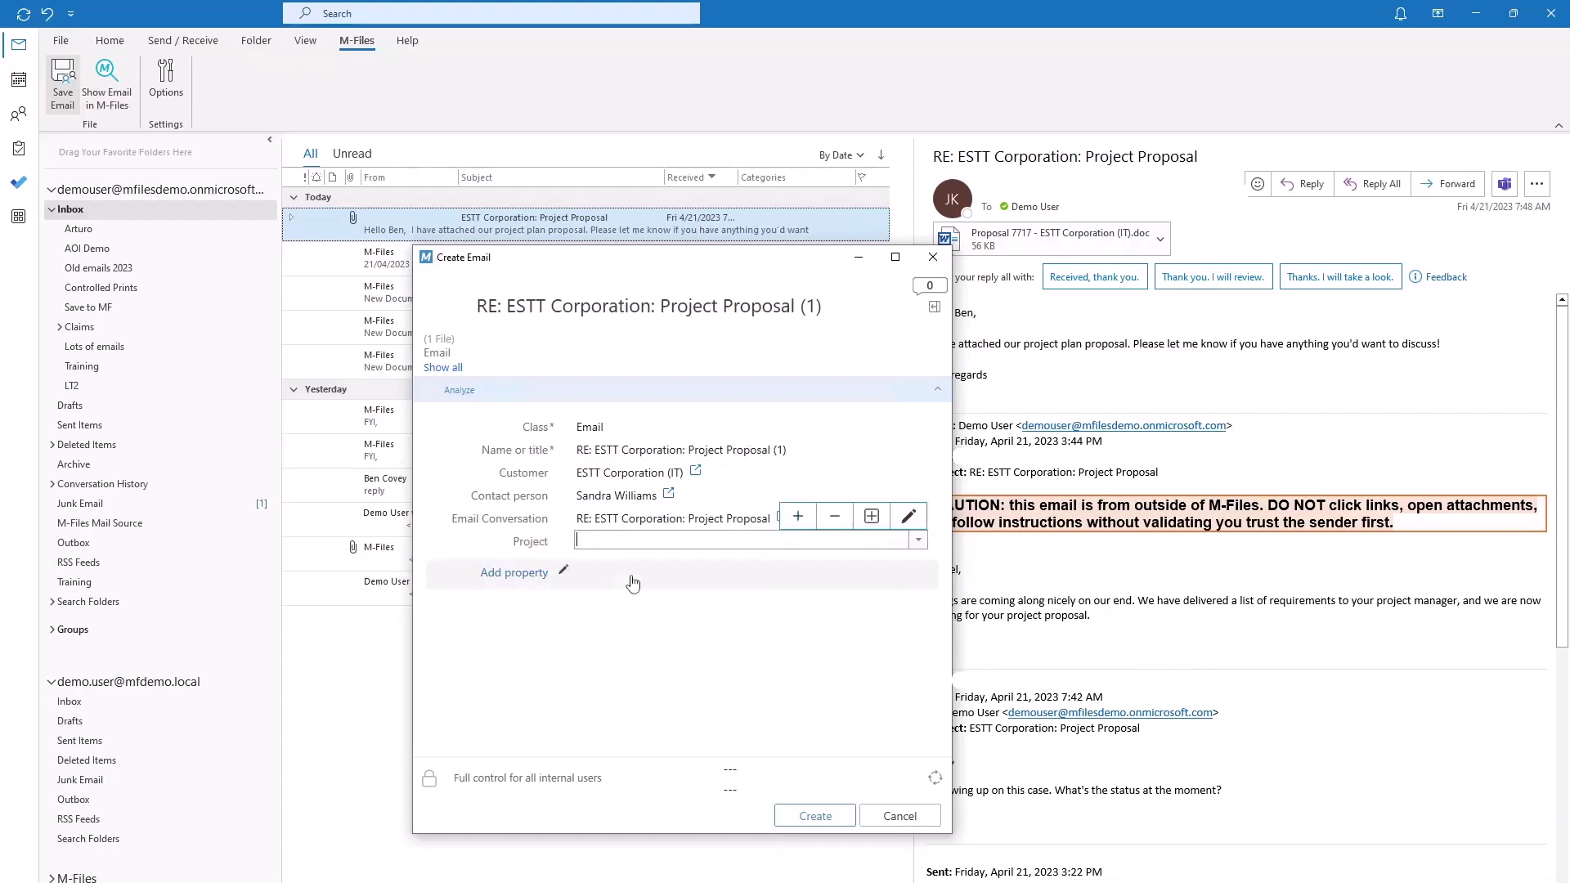
left_click(917, 541)
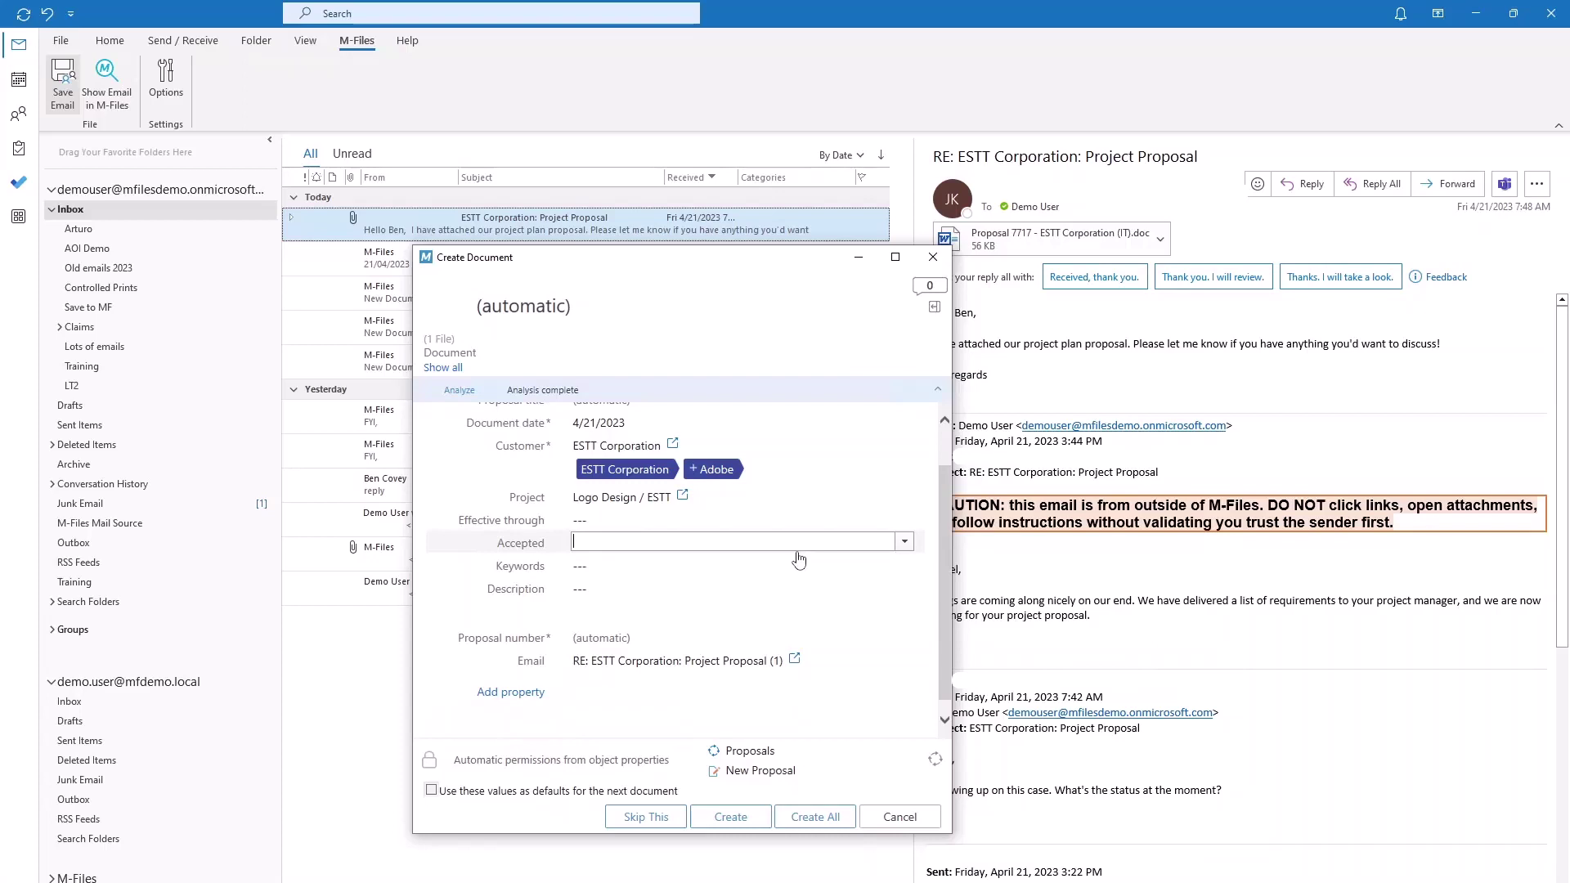
left_click(732, 817)
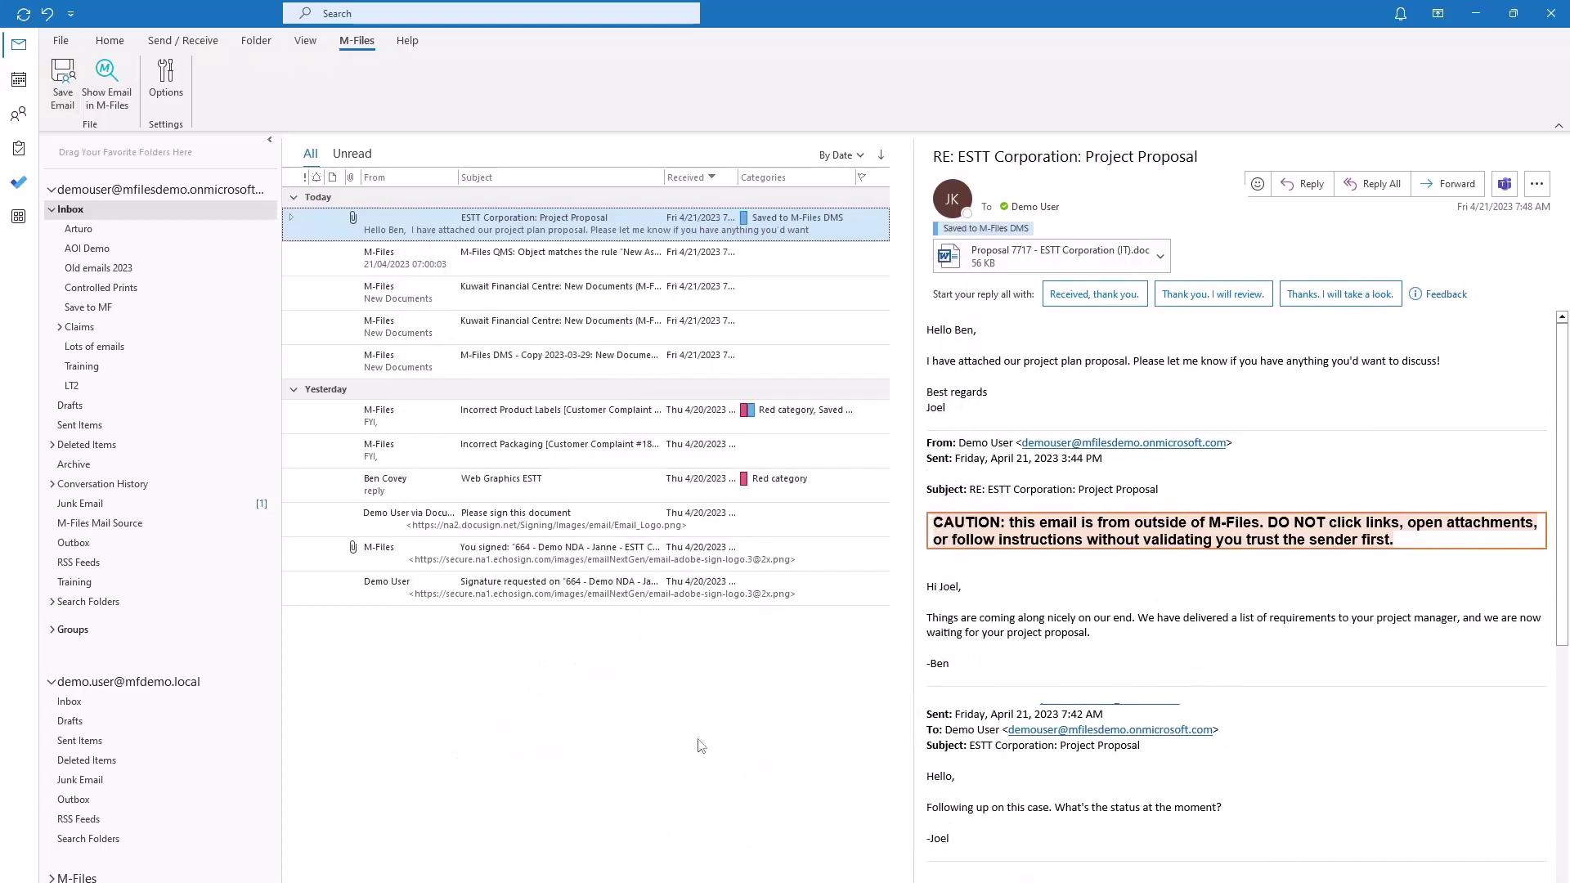
left_click(123, 83)
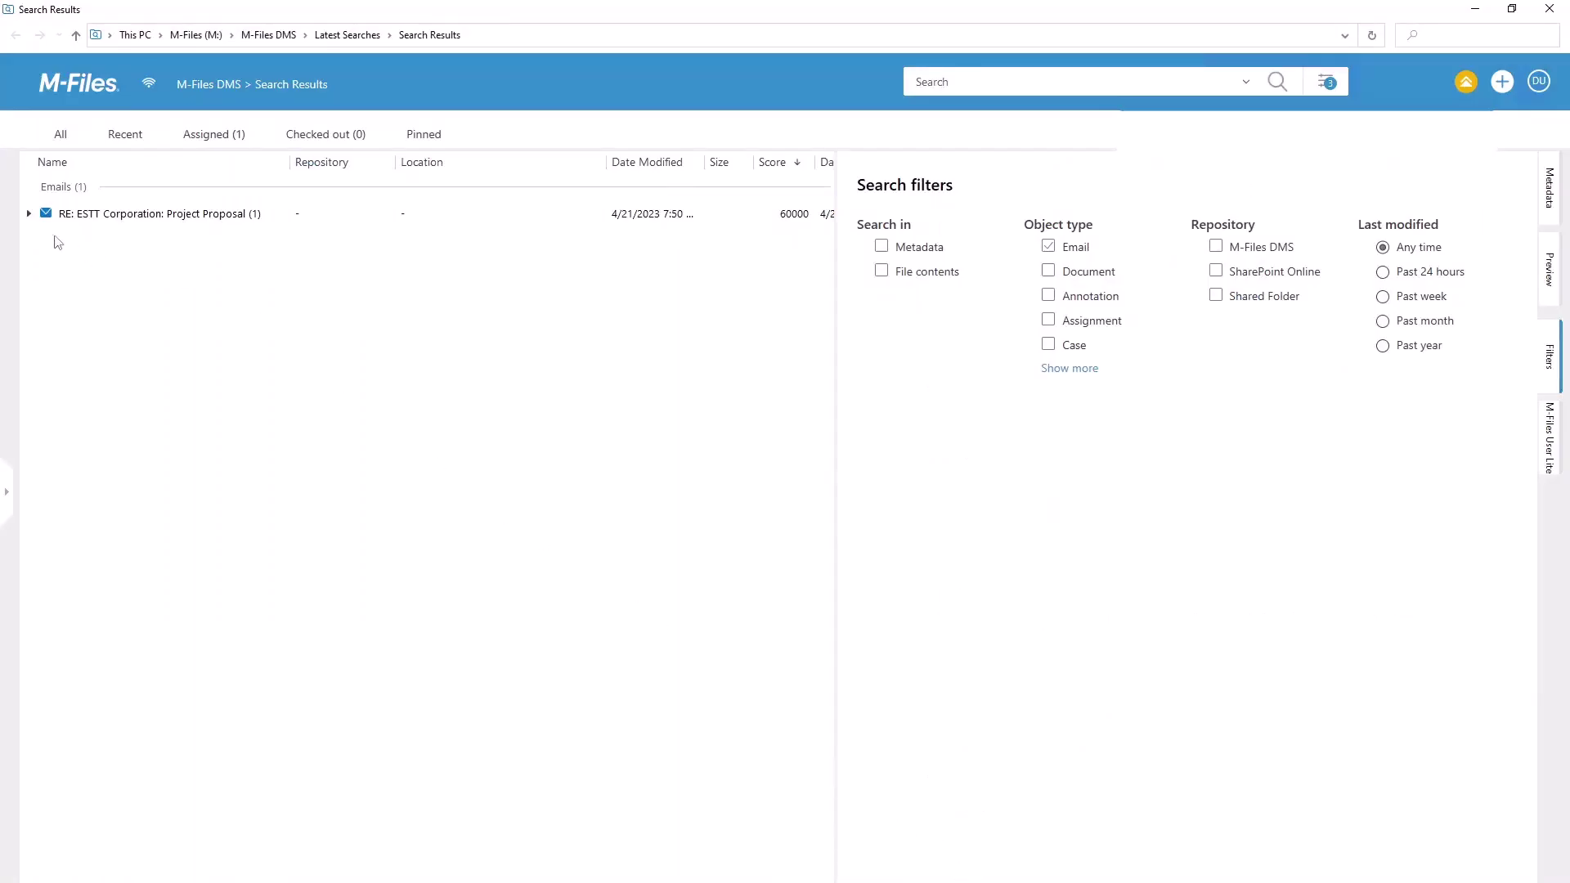
- Expand the email's conversation and Documents nodes and select Proposal 7746 - ESTT Corporation to view its metadata
left_click(28, 213)
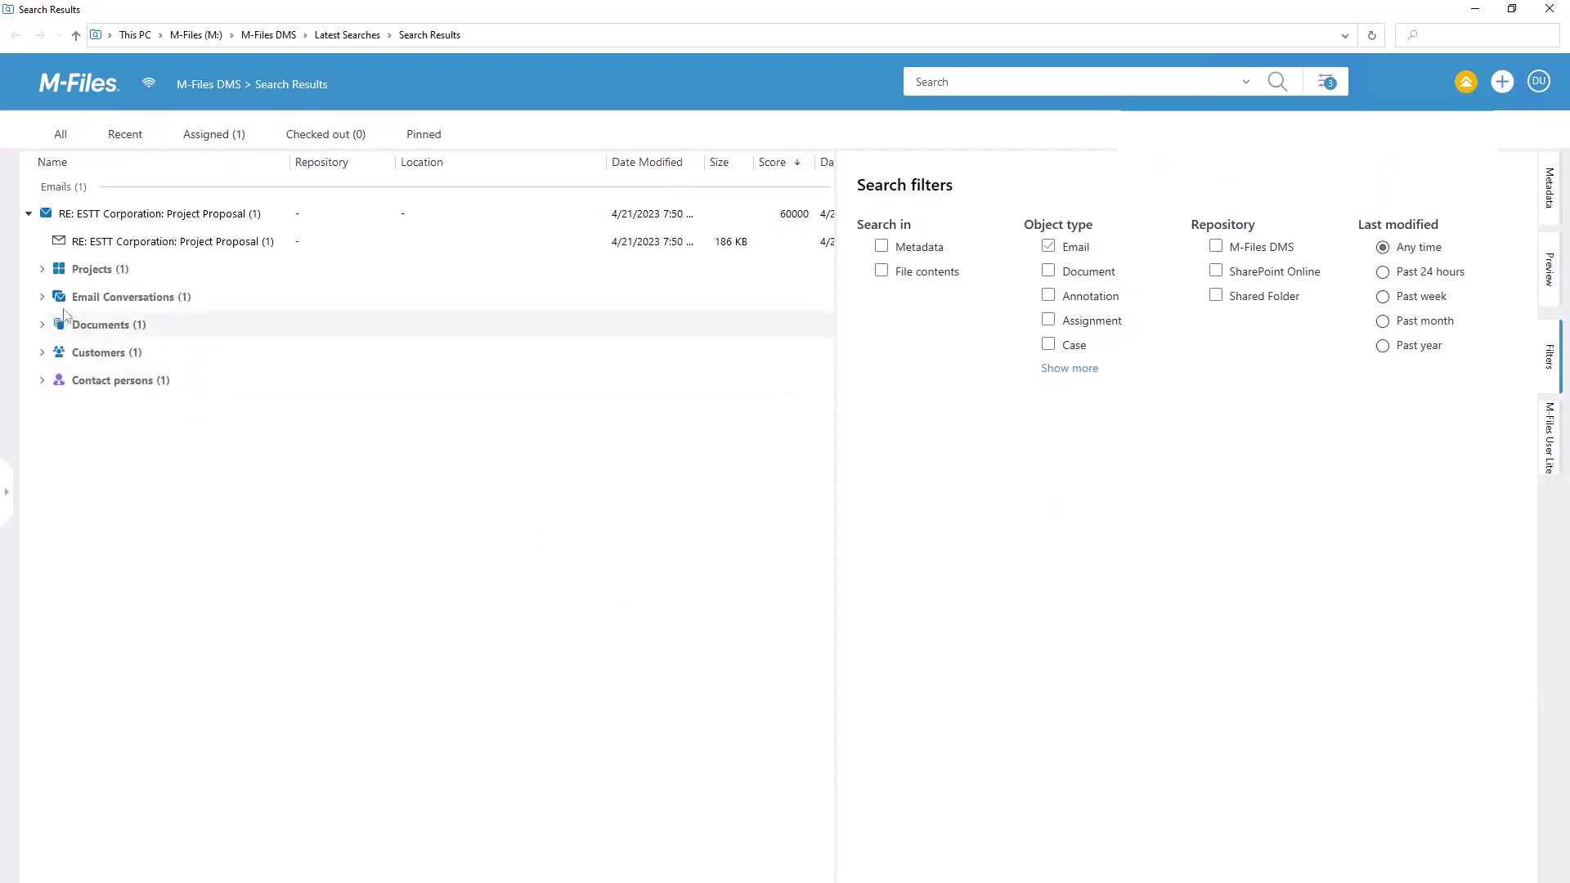
left_click(42, 297)
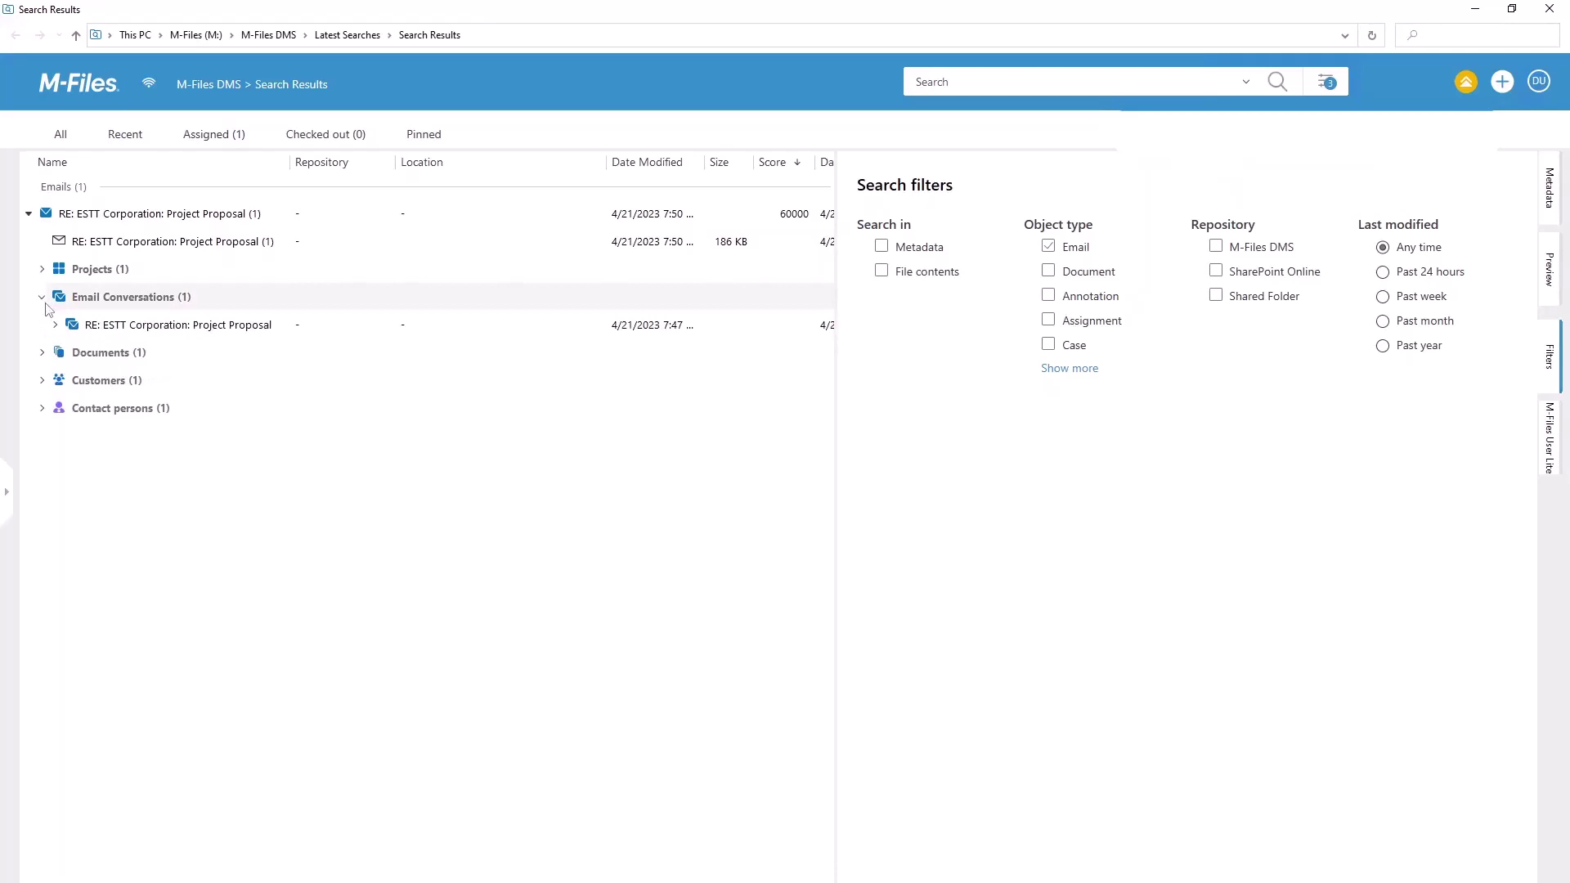
left_click(56, 323)
left_click(68, 352)
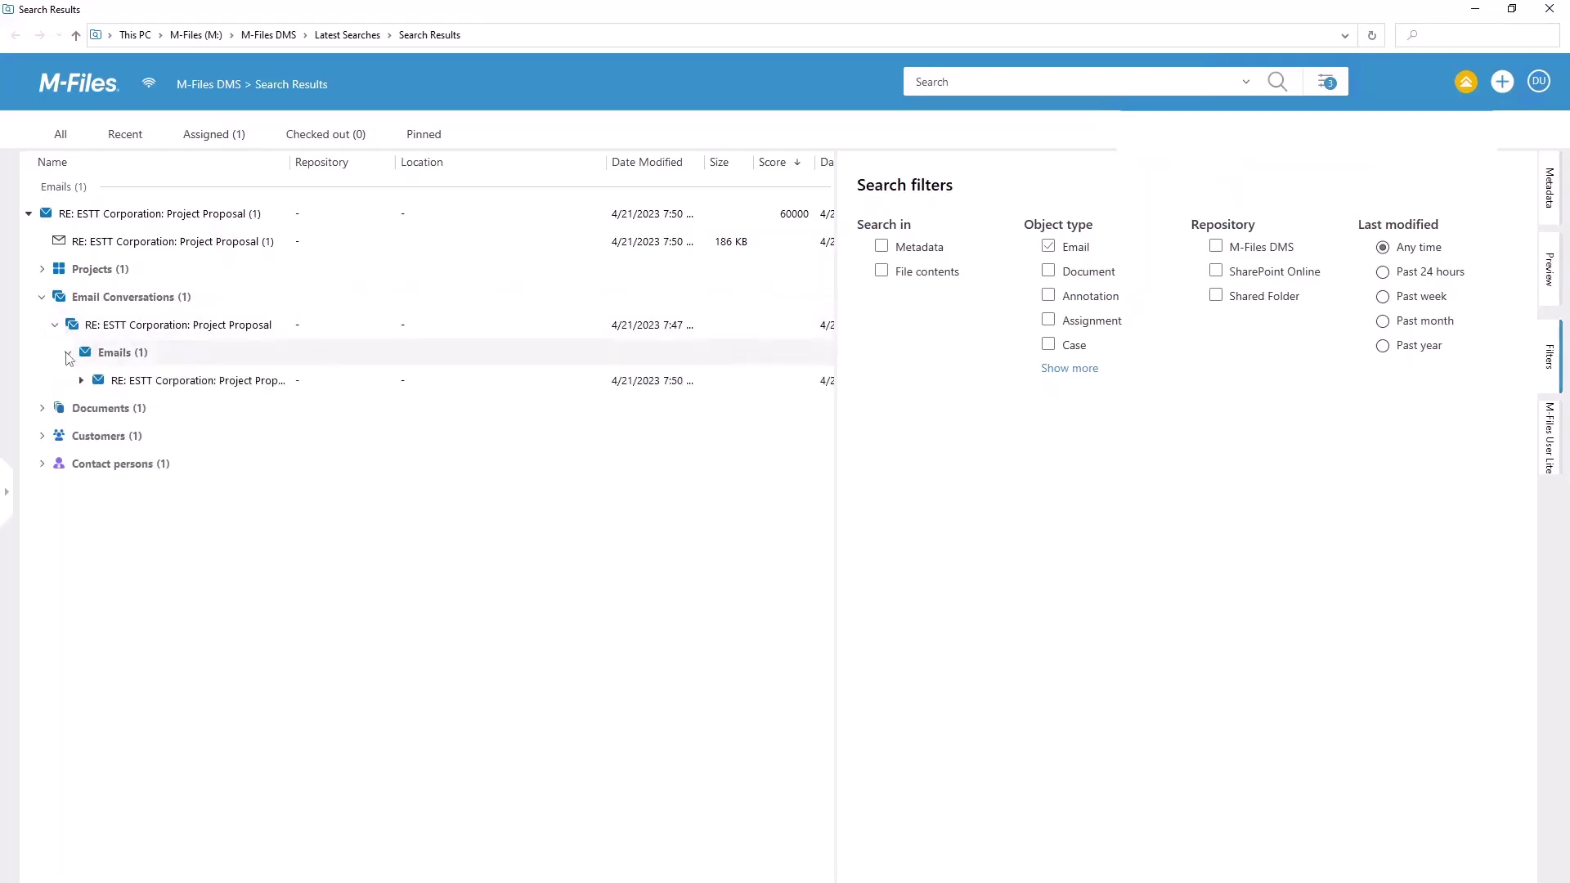
left_click(198, 380)
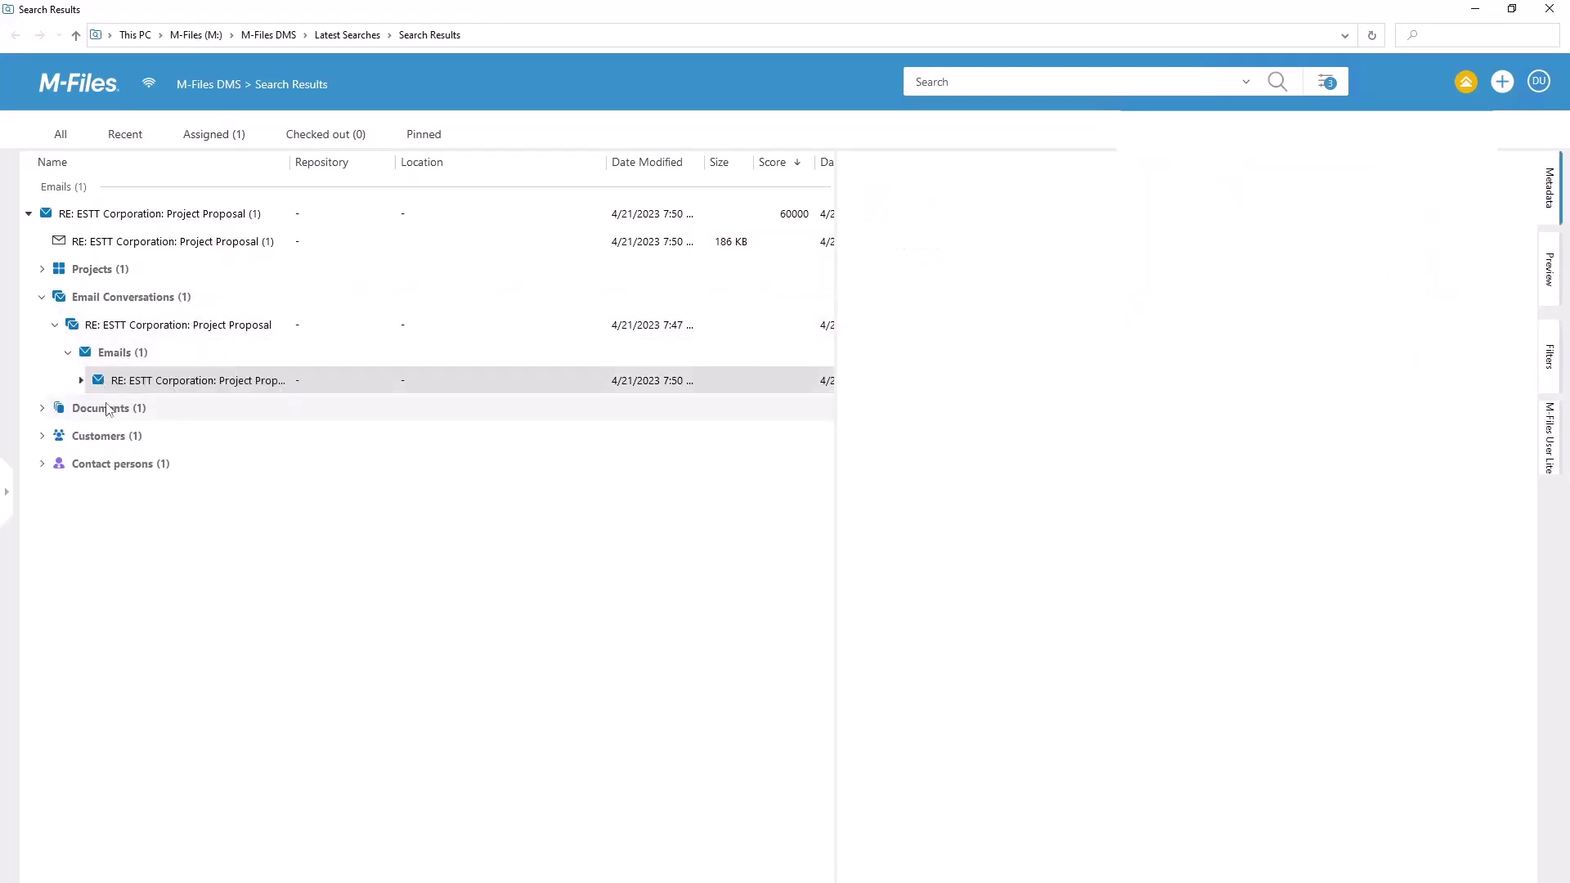
left_click(43, 408)
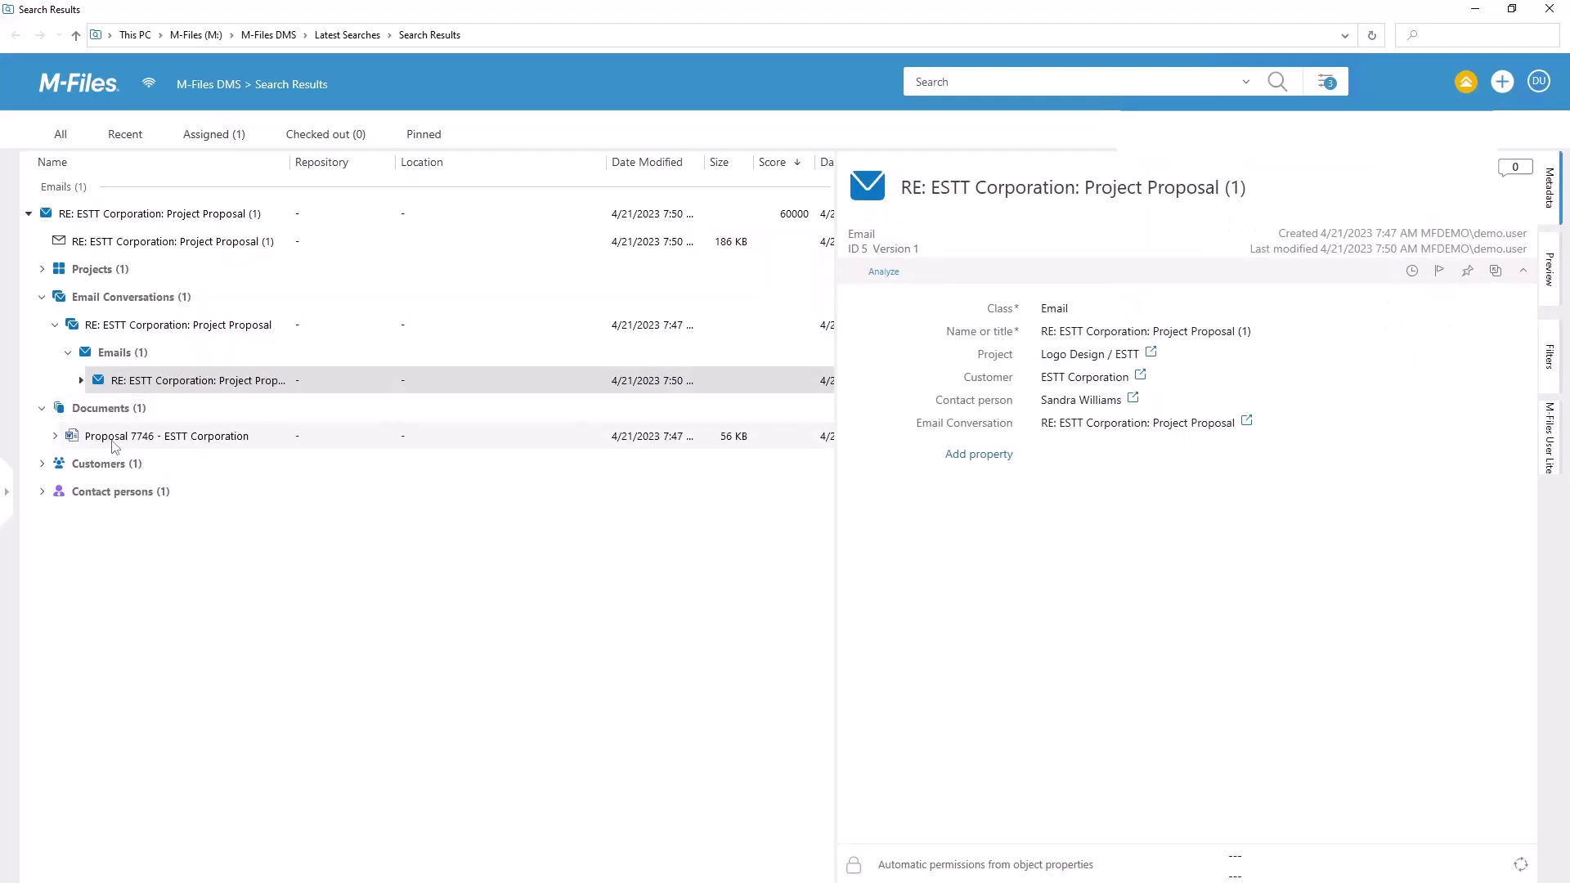
left_click(112, 440)
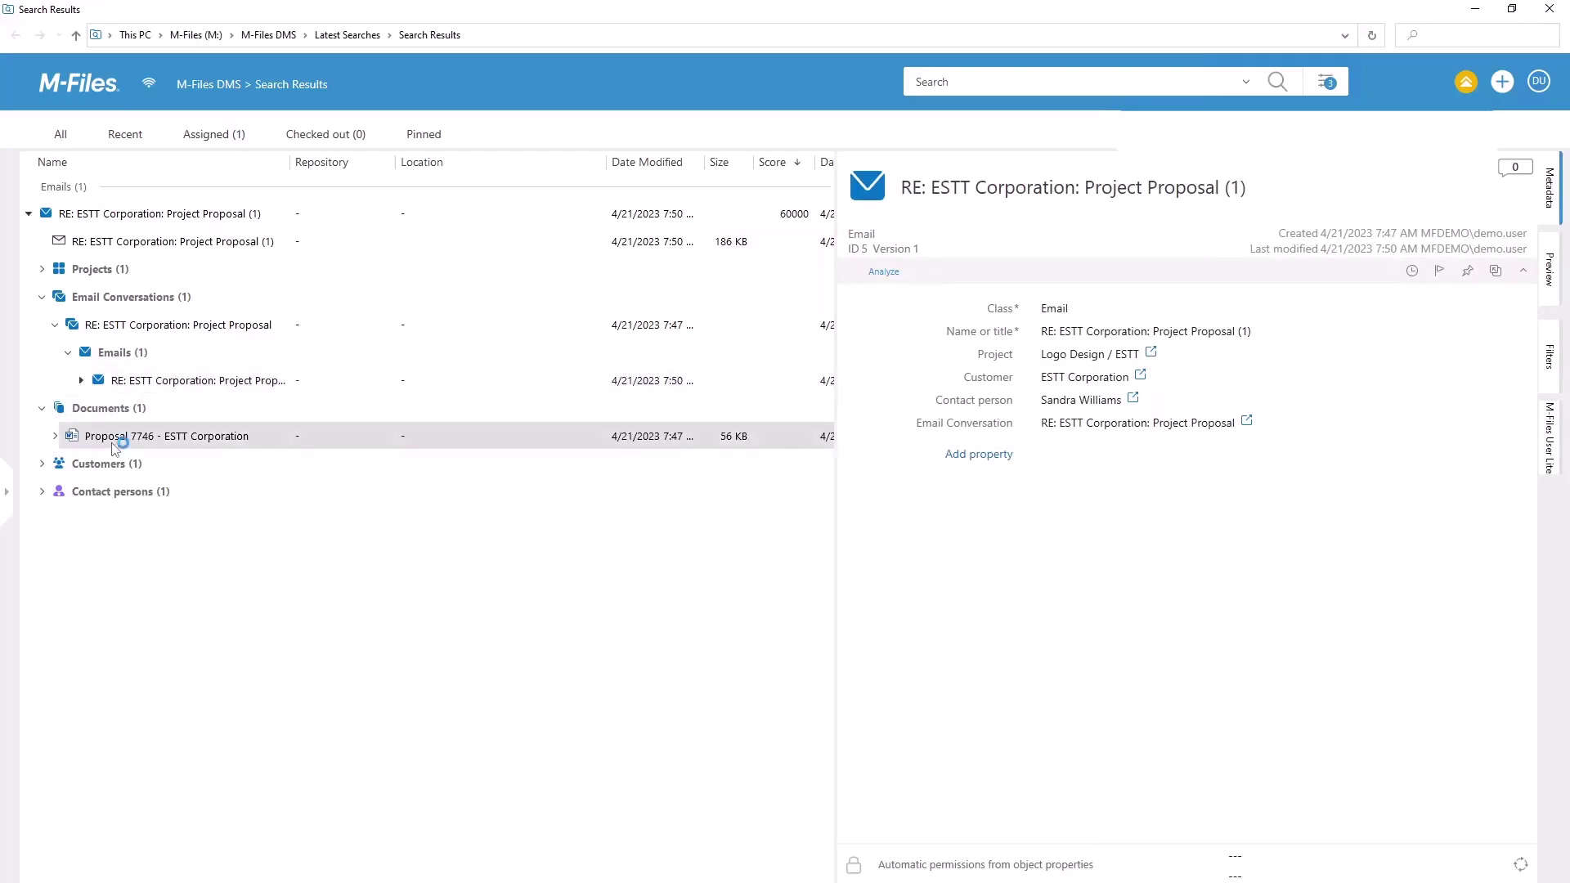